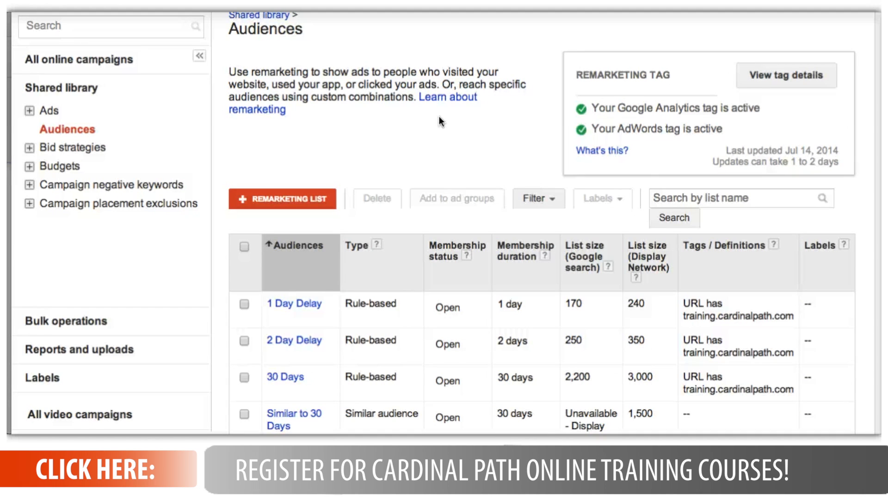
Create a new remarketing list and name it "Chicago Location Visitors"
left_click(296, 198)
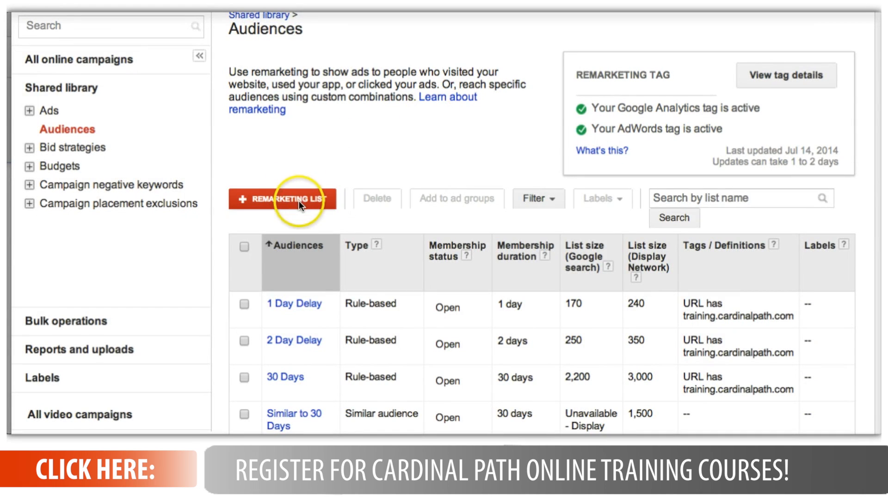
left_click(298, 201)
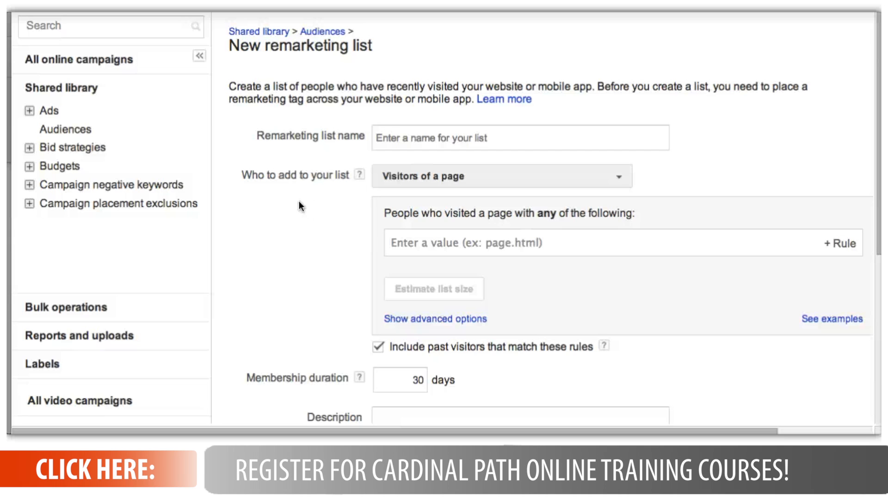
left_click(460, 139)
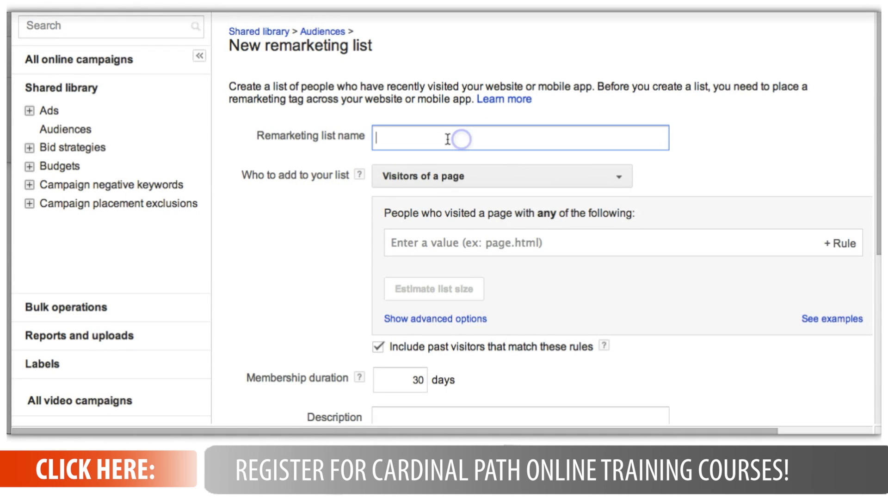
type("Chicago Location Visitors")
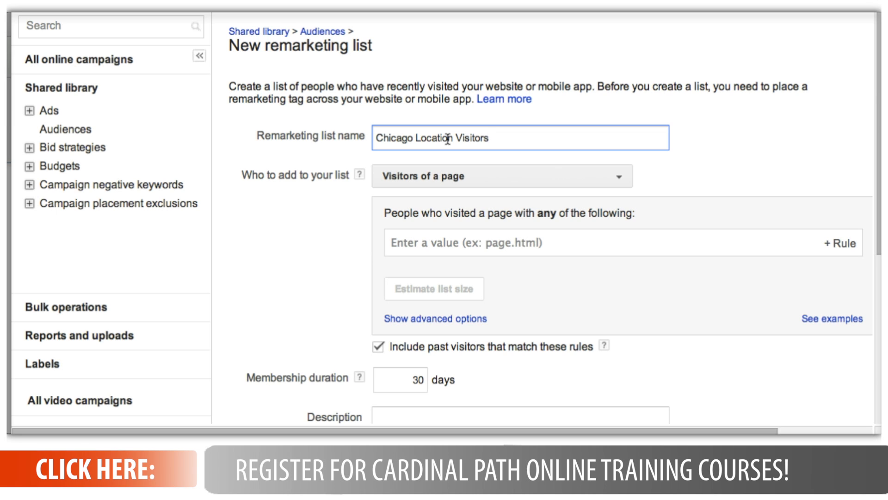
left_click(329, 204)
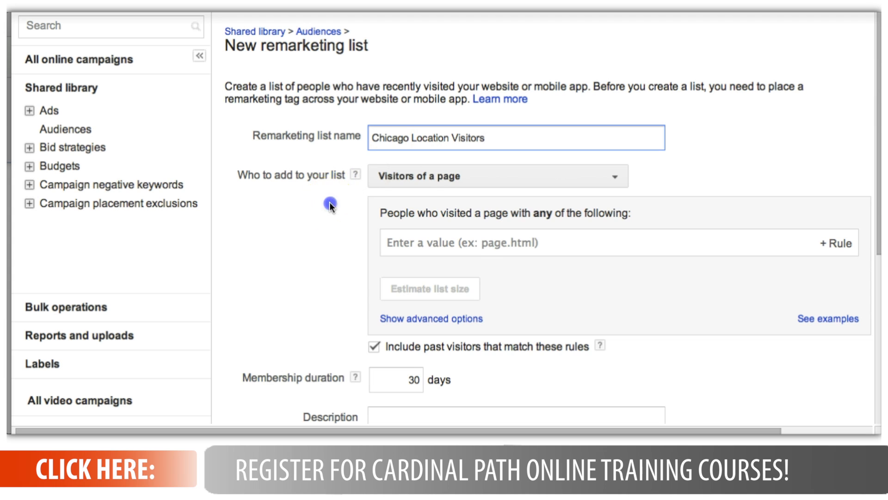
left_click(336, 204)
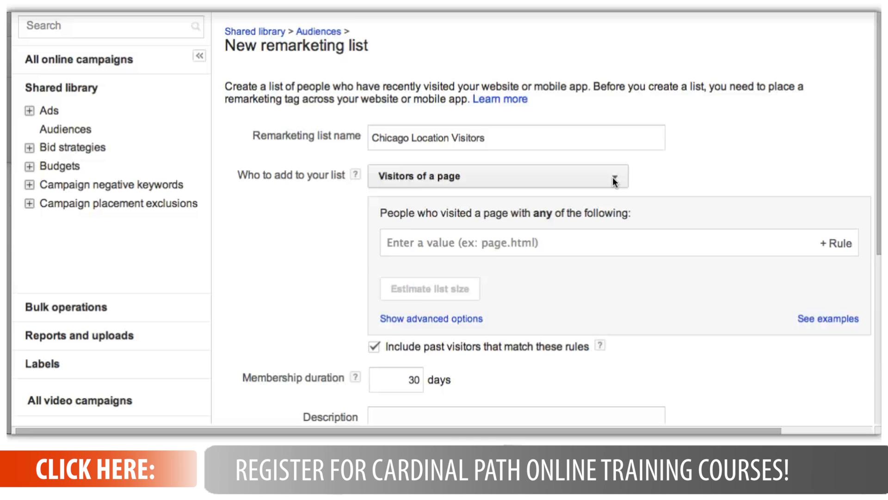
Choose "Visitors of a page" as the people to add to the remarketing list
scroll(614, 180, "down", 1)
left_click(614, 176)
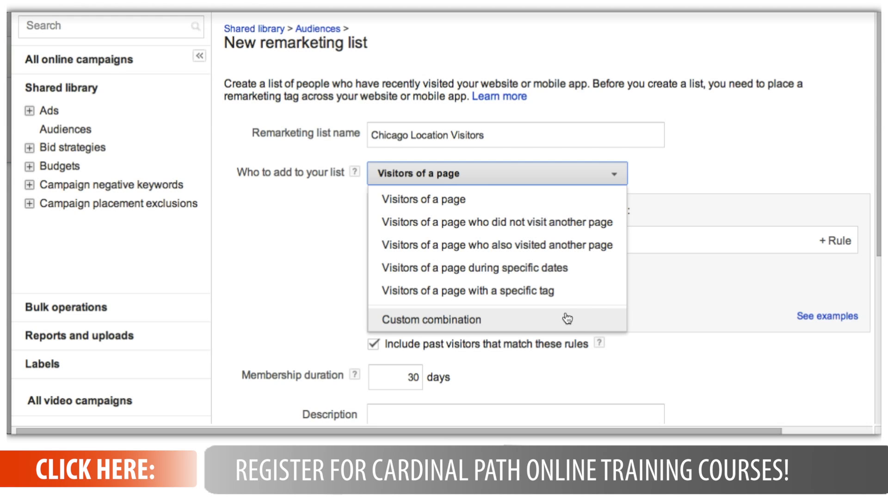
left_click(483, 201)
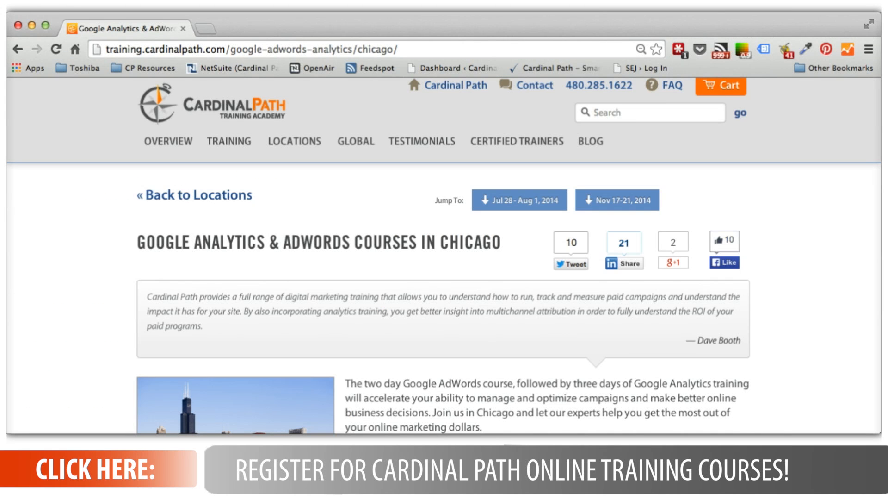
scroll(31, 216, "down", 1)
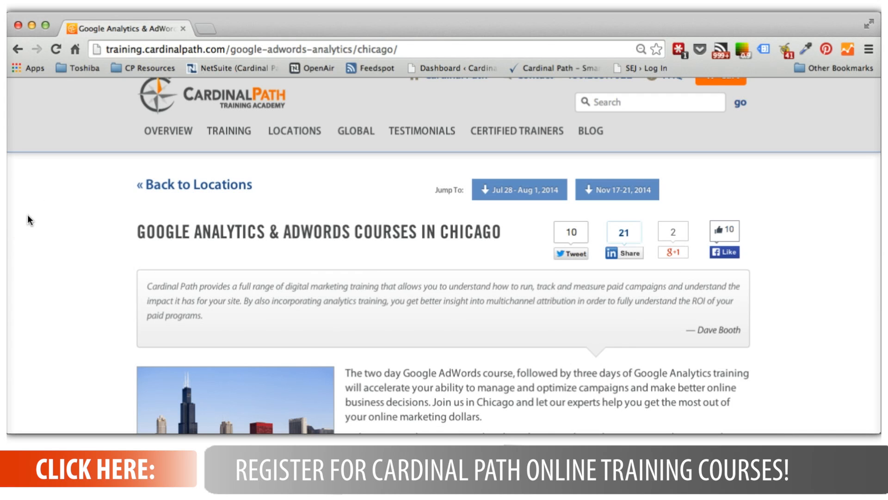
left_click(413, 49)
key("ctrl+c")
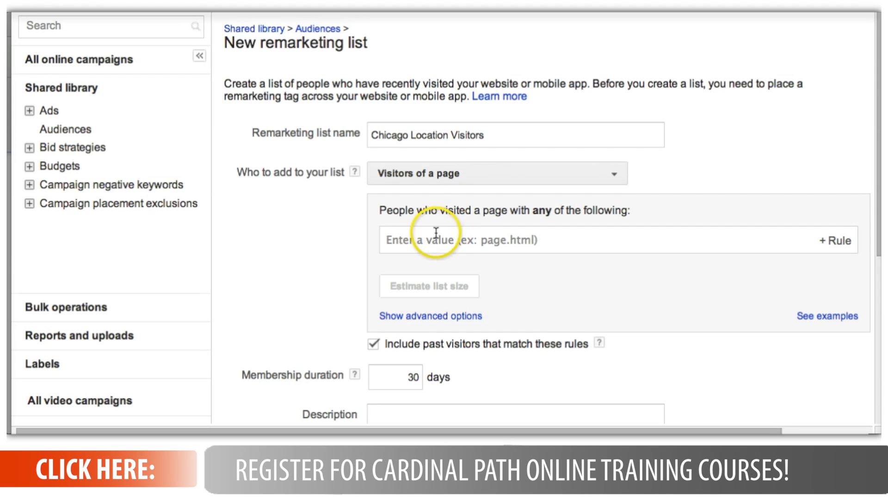
left_click(436, 233)
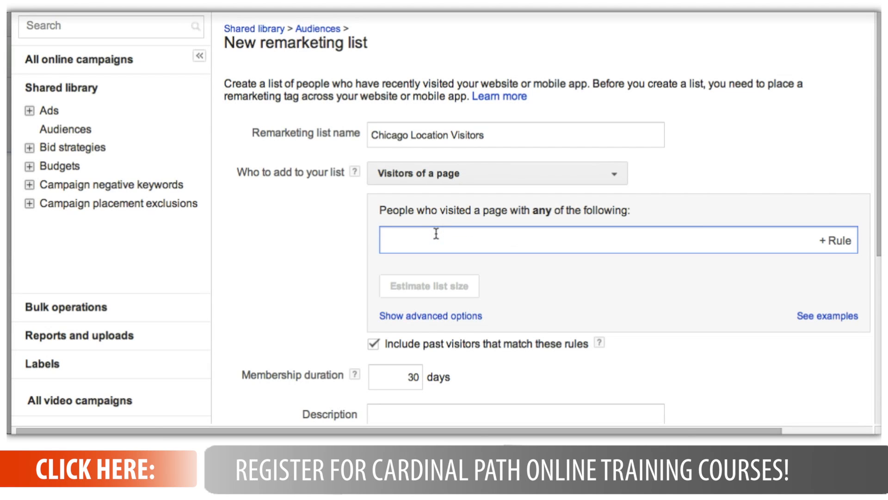
key("ctrl+v")
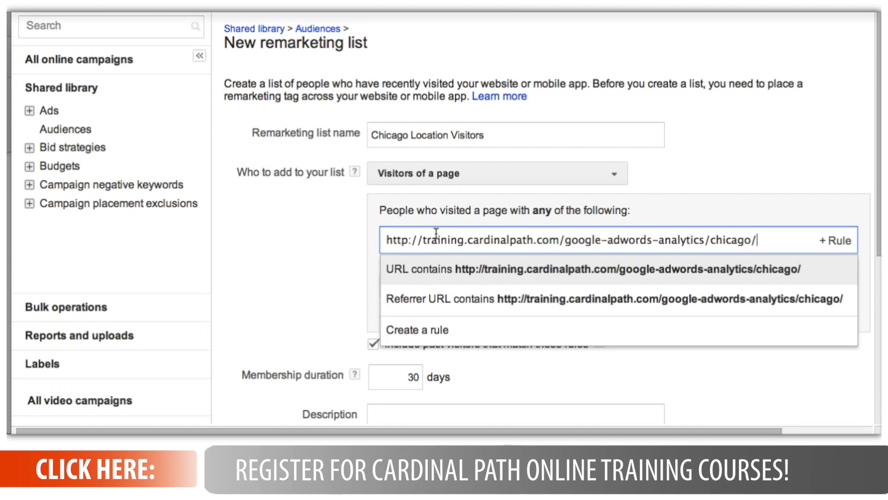
left_click(469, 273)
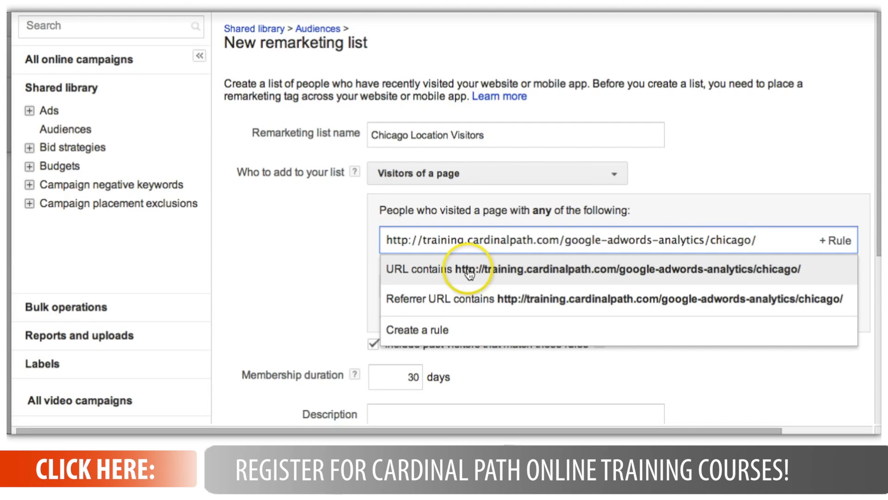
scroll(438, 272, "right", 1)
left_click(436, 272)
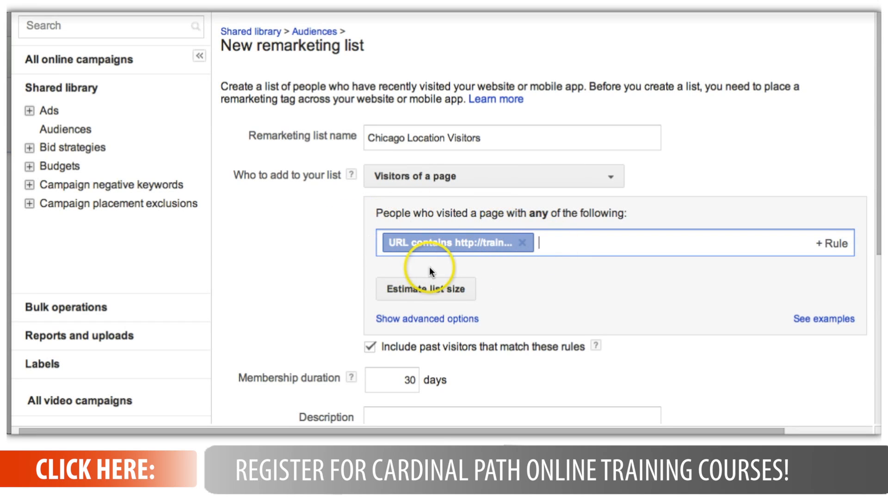
Edit the Chicago page rule so that its URL condition uses "equals"
left_click(445, 248)
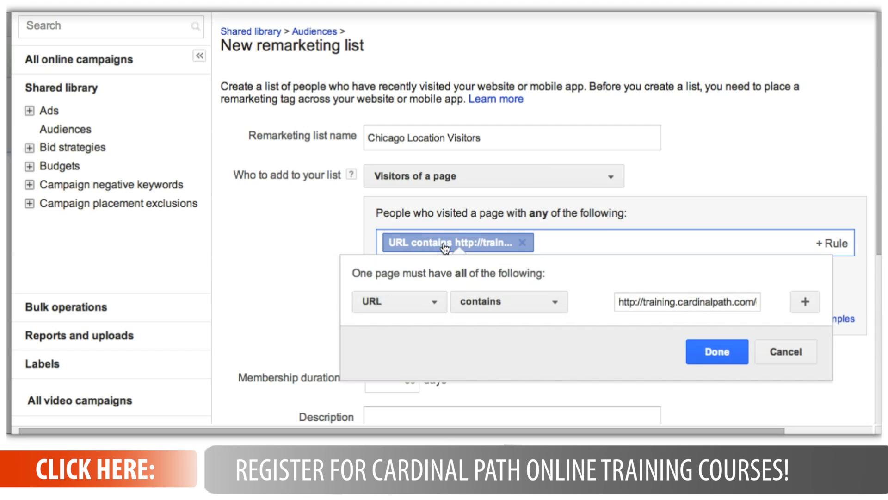
left_click(430, 301)
left_click(440, 304)
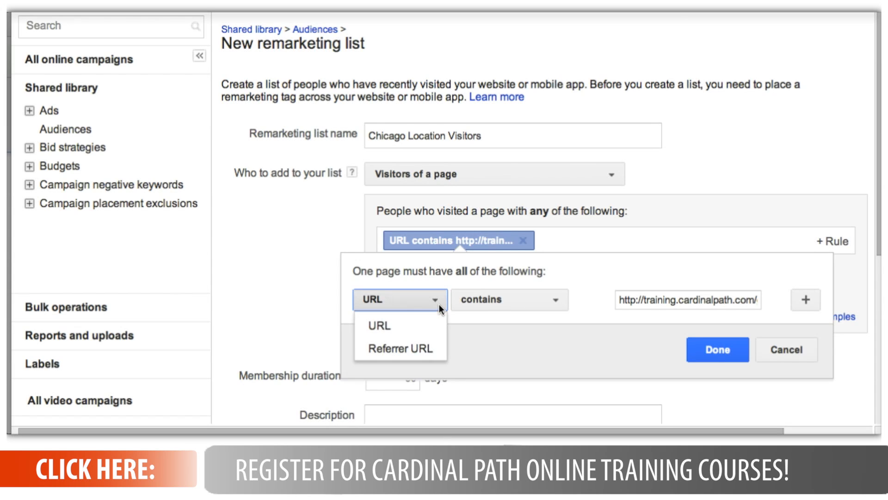
left_click(555, 301)
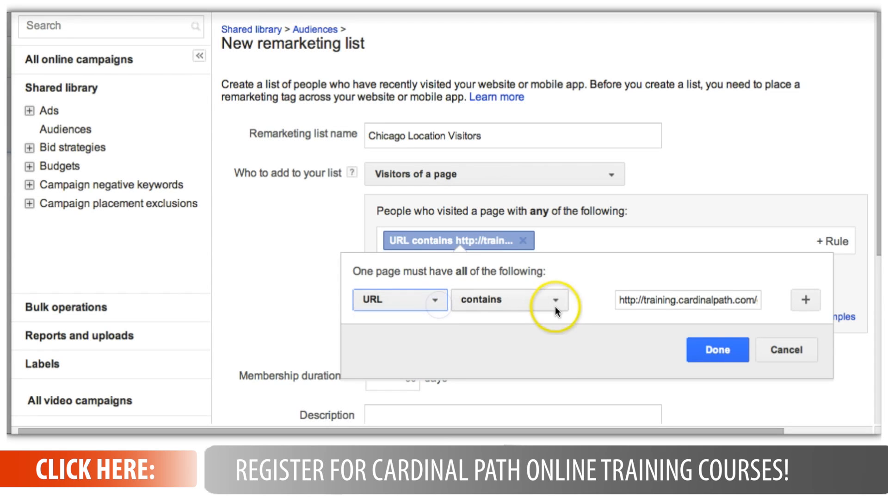
left_click(556, 301)
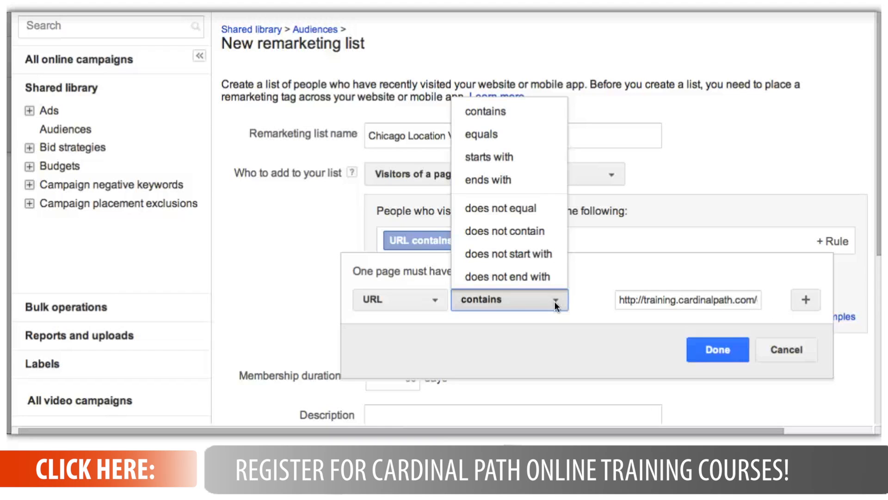
left_click(495, 135)
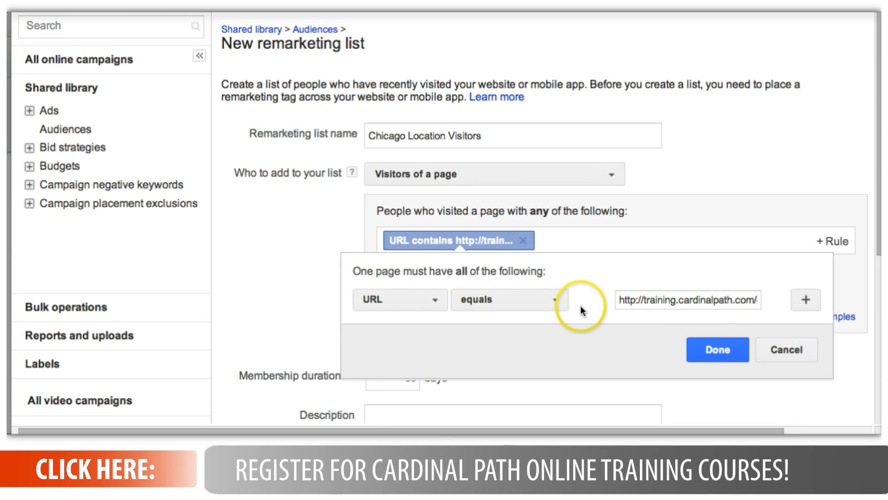
left_click(556, 301)
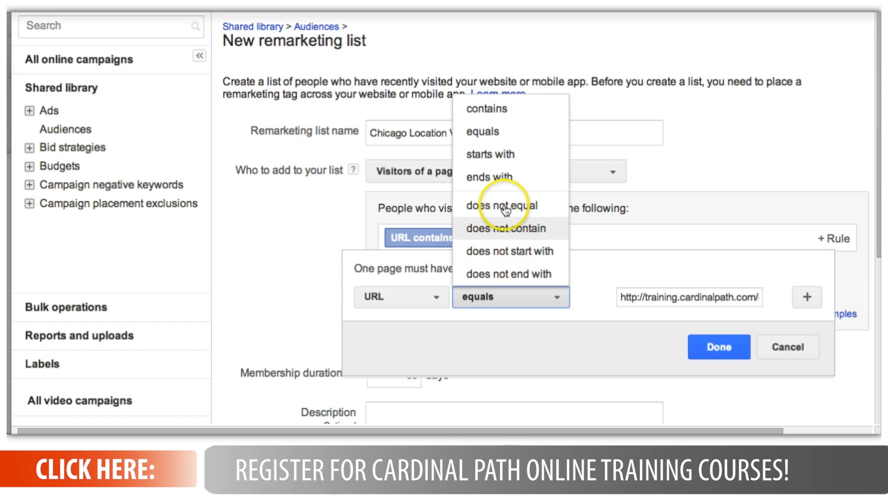
left_click(601, 269)
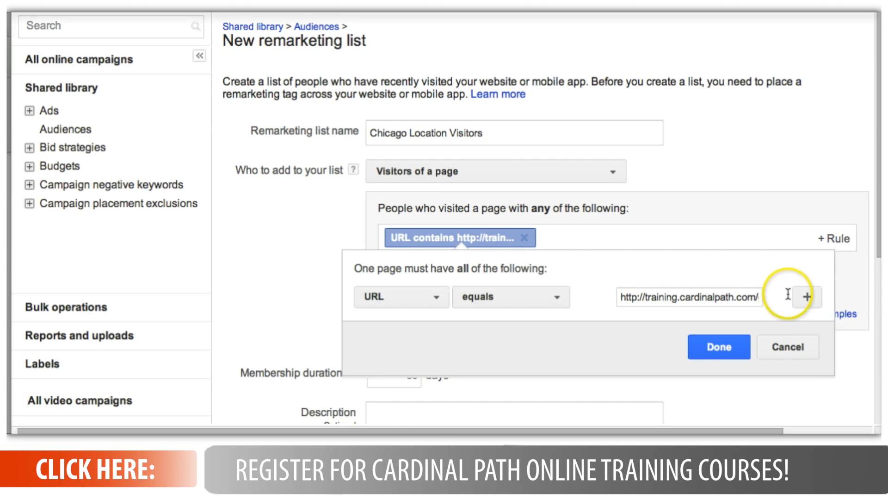
left_click(808, 297)
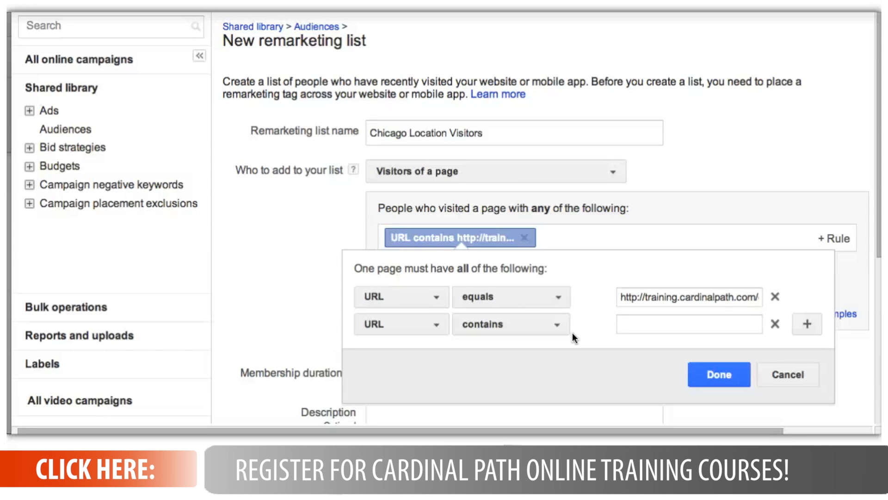
left_click(579, 334)
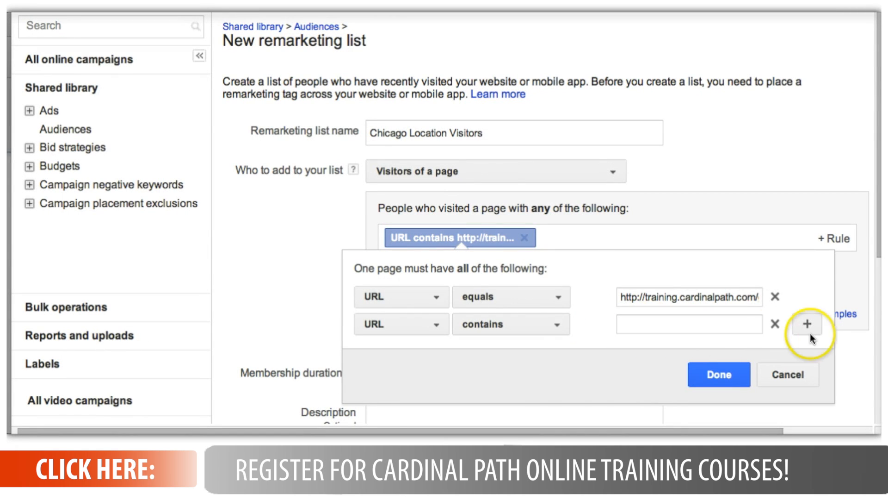
left_click(774, 325)
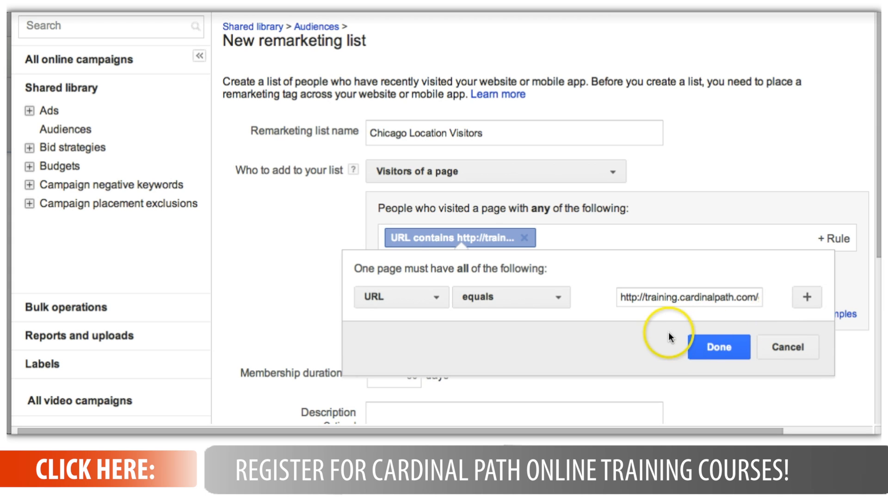
Apply the edited URL rule and check the list's membership duration setting
left_click(732, 345)
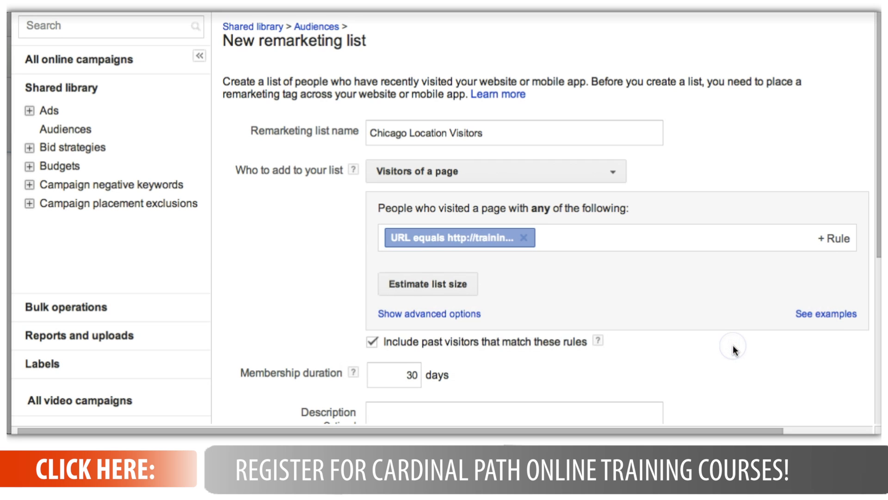
scroll(732, 346, "down", 3)
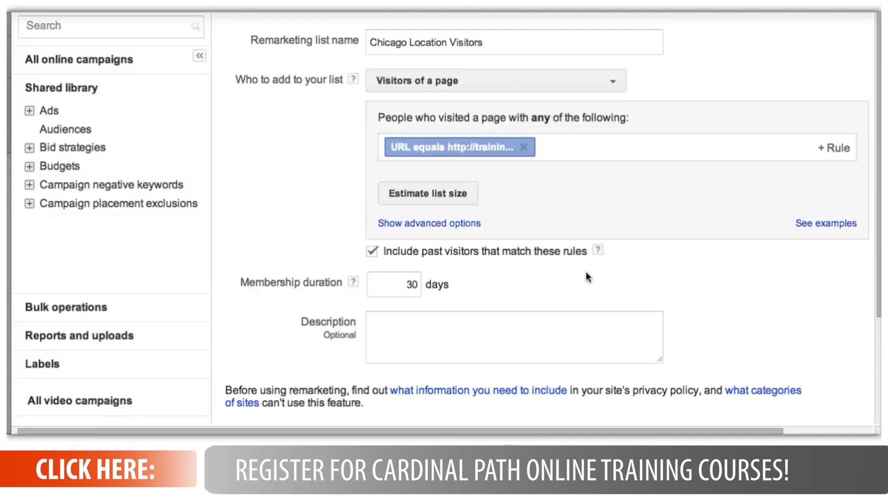
scroll(586, 276, "down", 1)
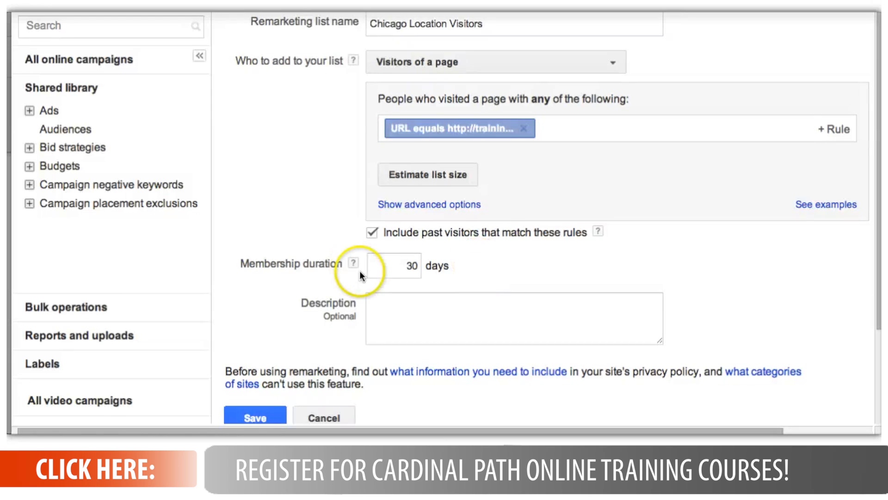
left_click(394, 267)
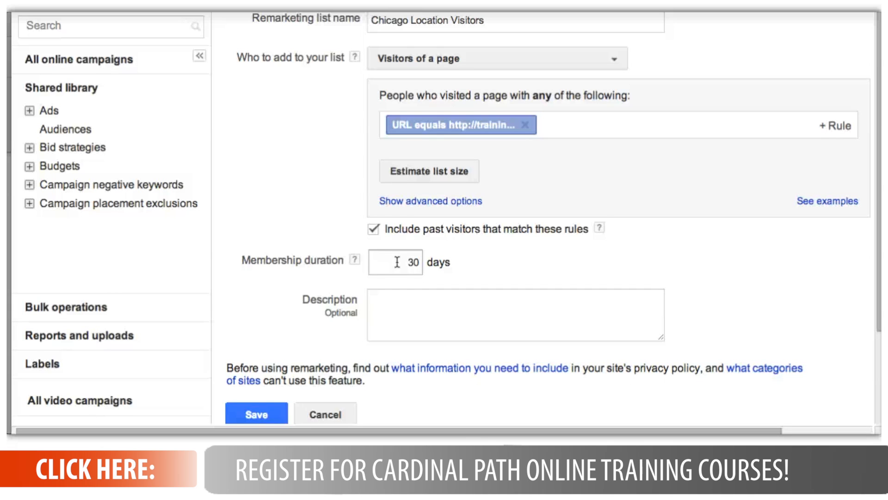
scroll(397, 261, "down", 1)
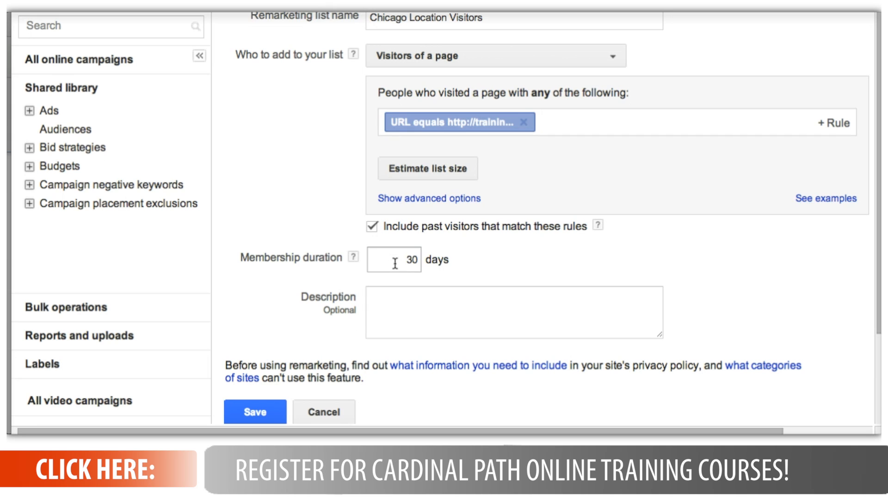
left_click(407, 259)
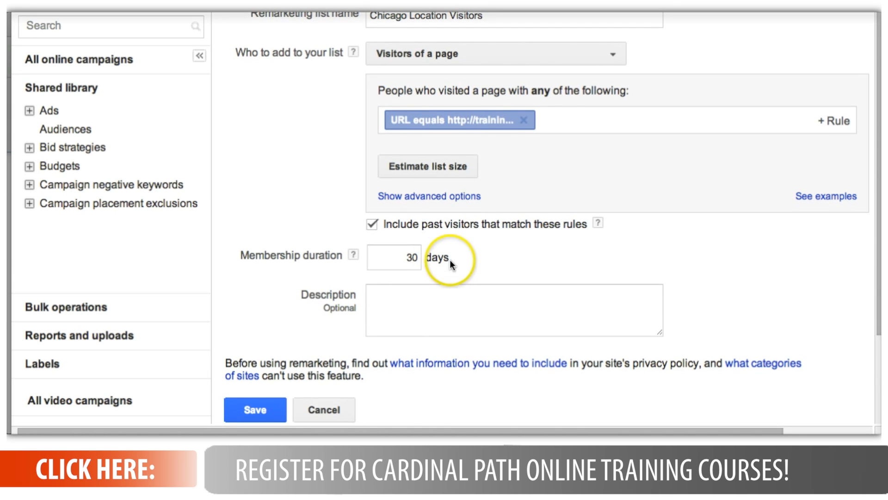
Enter the list description "Chicago location visitors from the last 30 days."
left_click(458, 290)
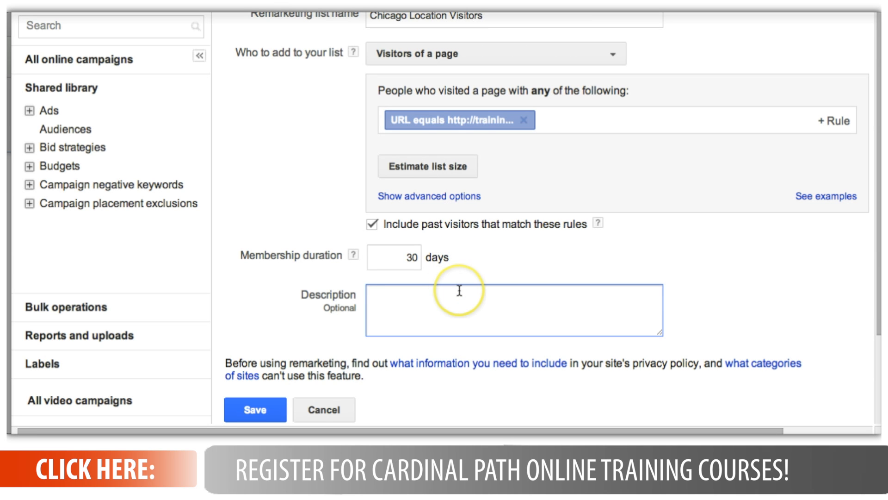
scroll(532, 266, "down", 3)
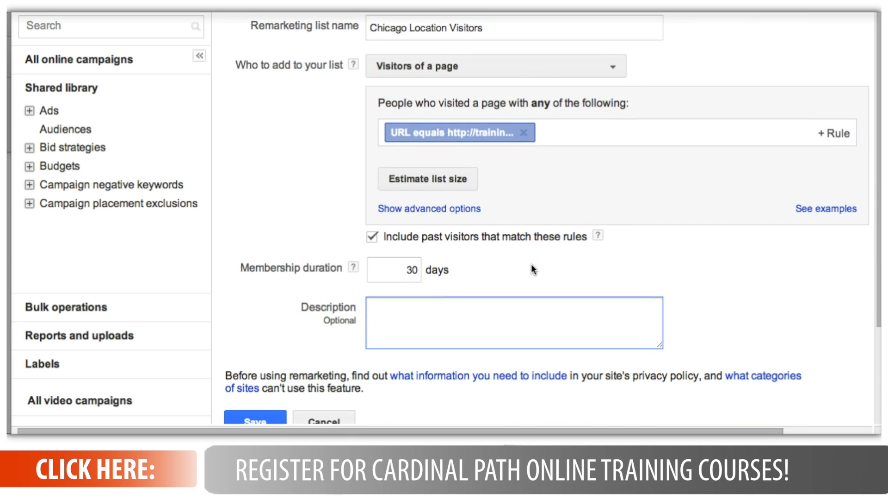
type("Chicago location visitors fro")
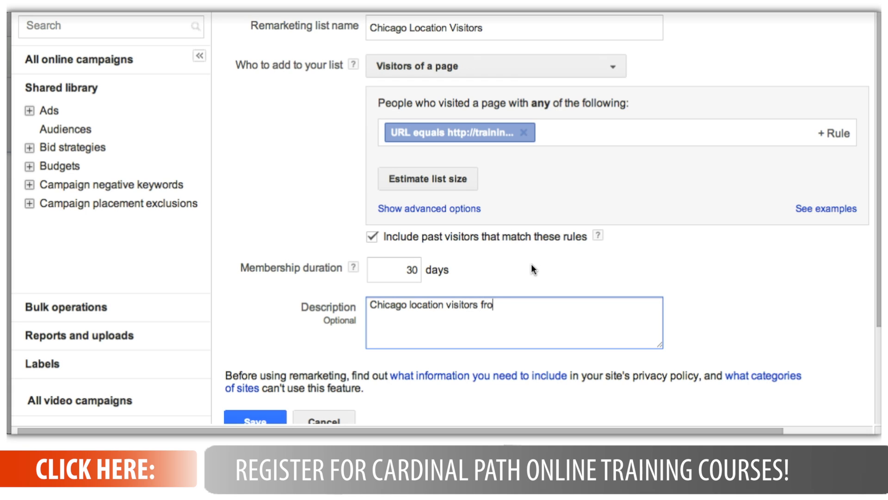
type("m the last 30 days.")
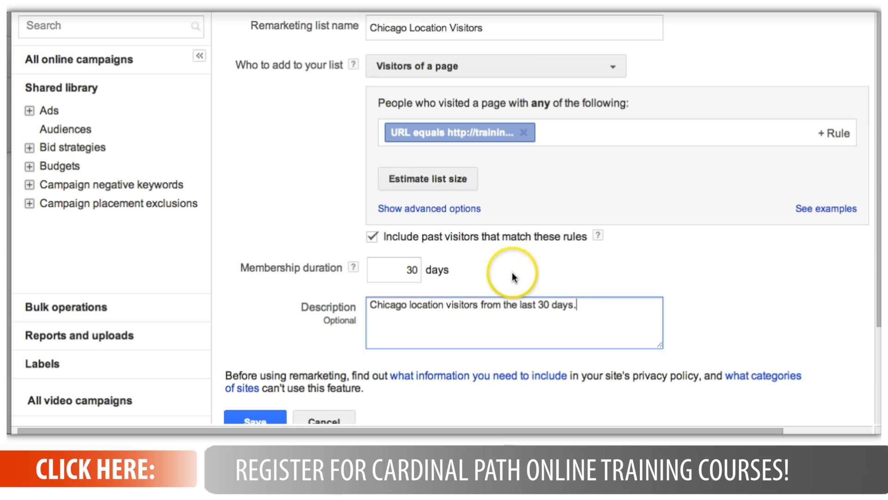
scroll(521, 277, "down", 2)
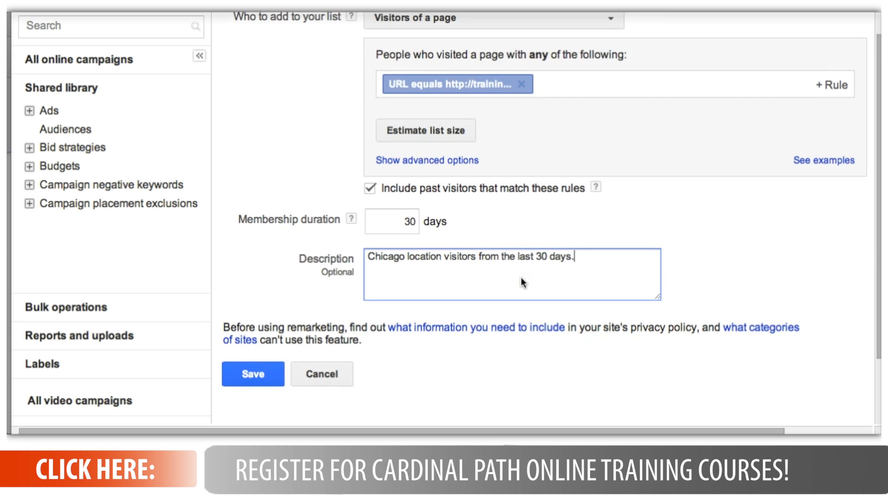
Review the Chicago Location Visitors list settings and save the new remarketing list
scroll(522, 277, "up", 4)
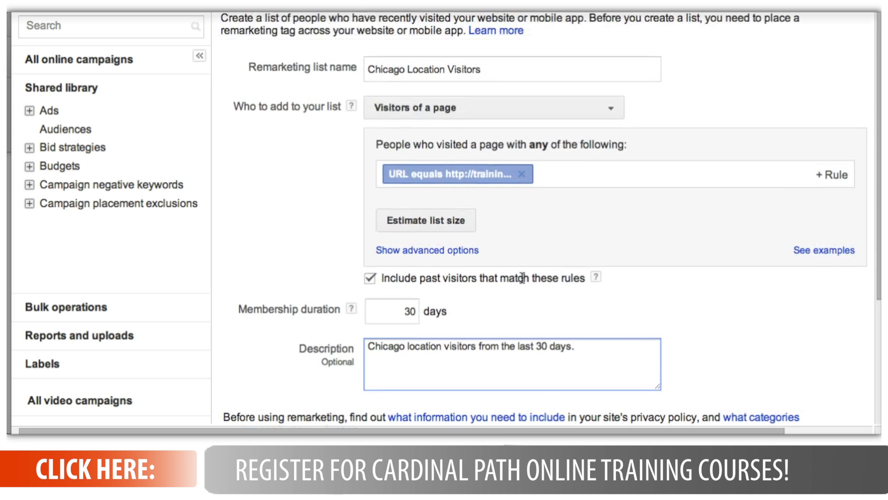
scroll(522, 277, "down", 1)
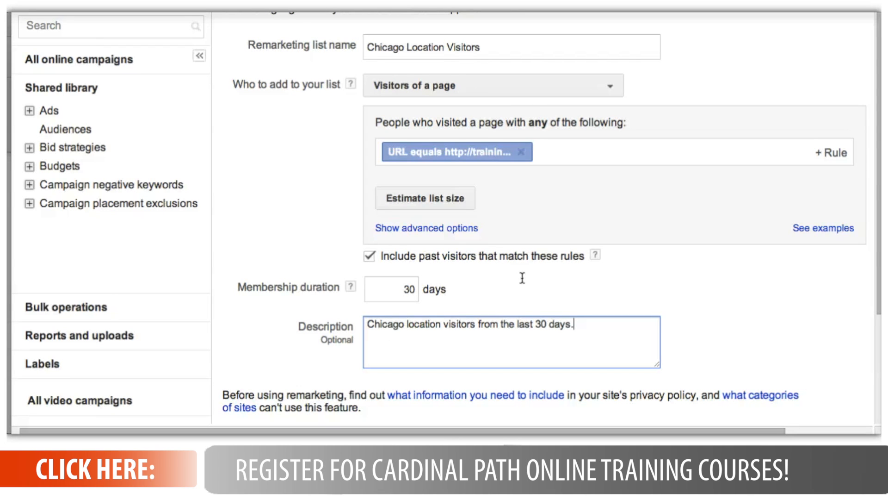
scroll(535, 296, "down", 3)
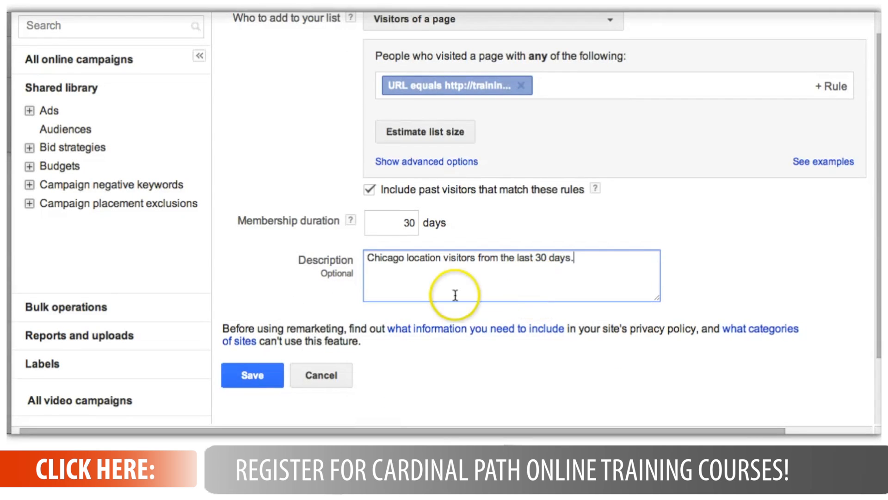
left_click(266, 375)
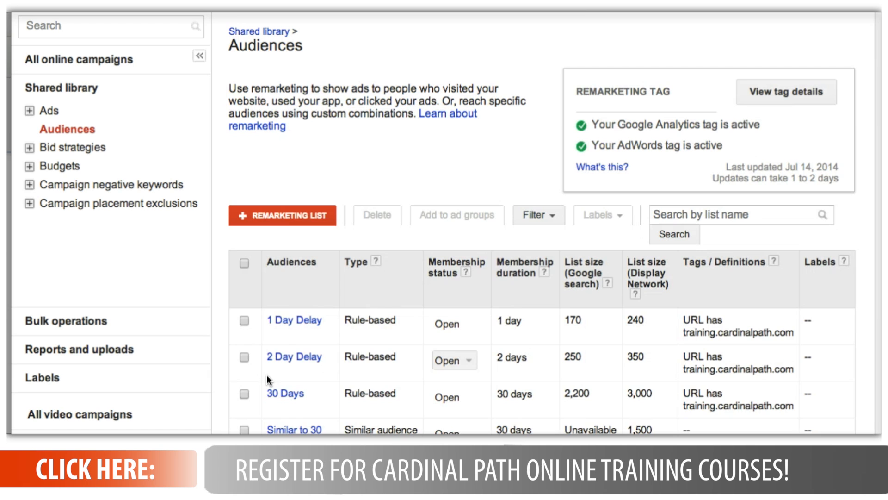
Re-sort the audiences table by the Audiences column and select the Chicago Location Visitors list
left_click(271, 262)
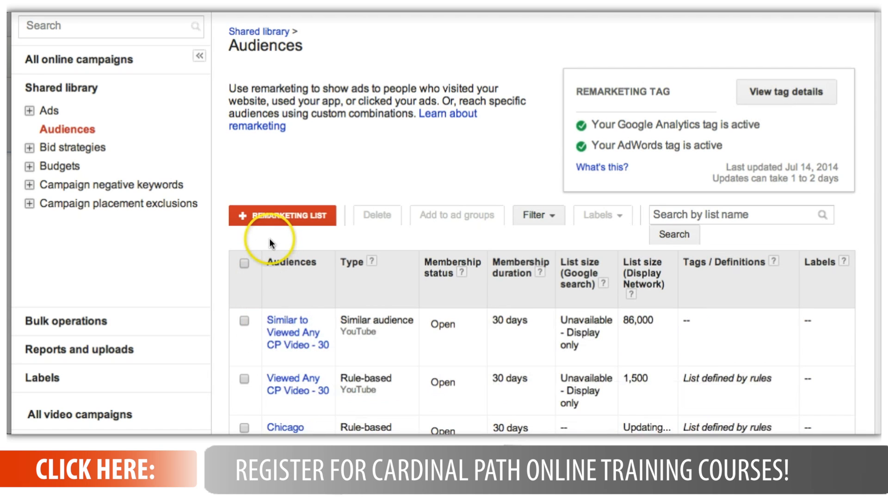
scroll(276, 238, "down", 2)
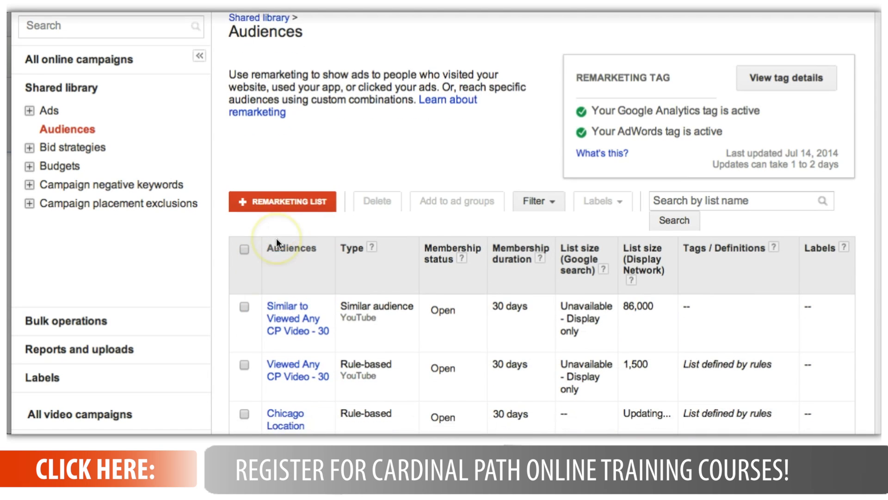
scroll(276, 238, "down", 5)
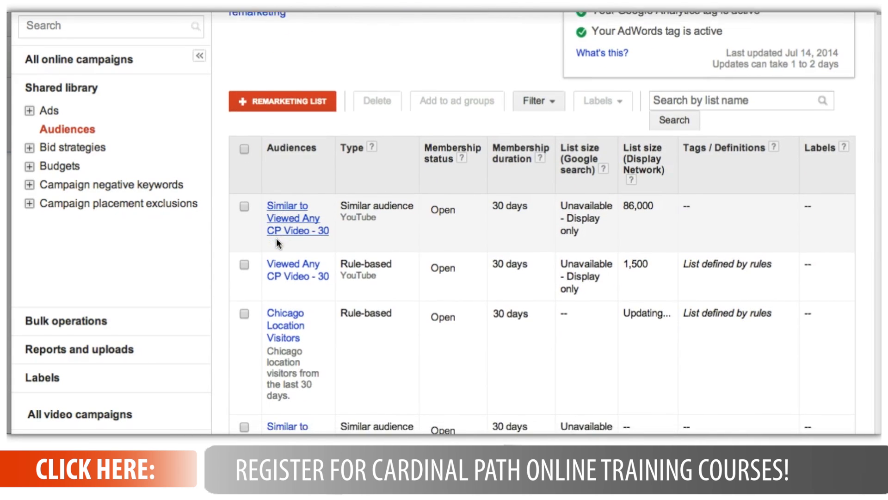
left_click(245, 280)
left_click(244, 290)
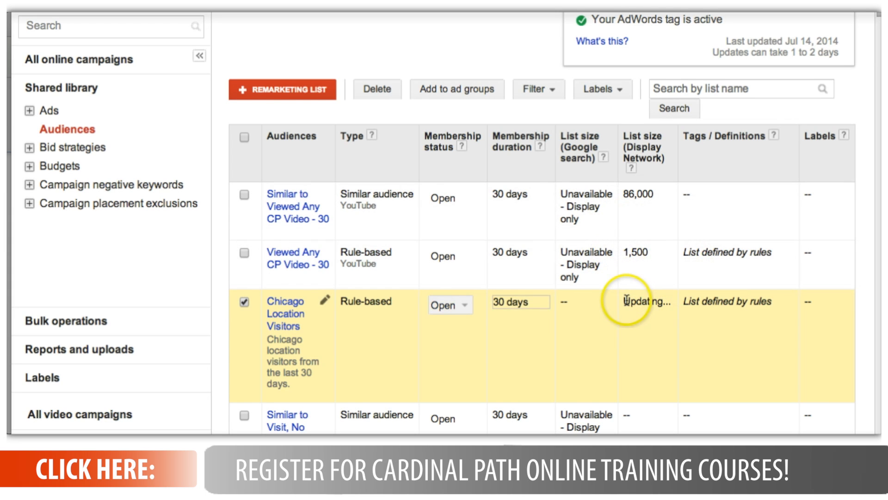
scroll(626, 311, "up", 1)
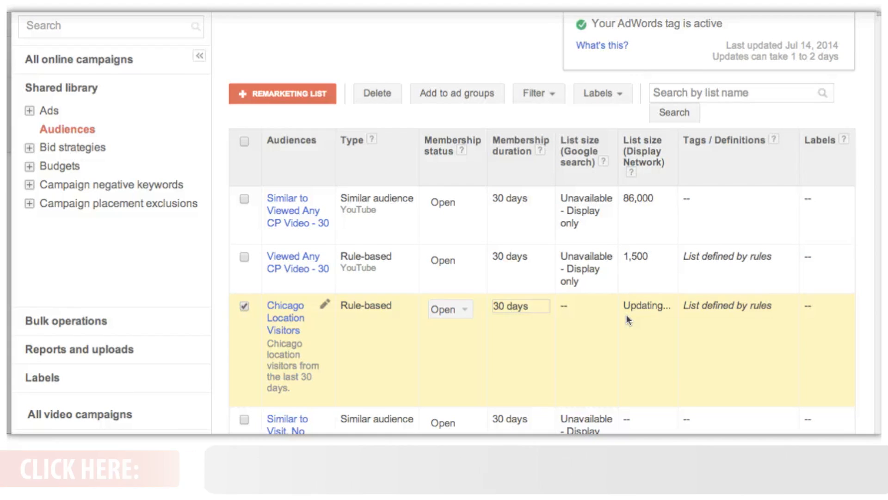
left_click(557, 383)
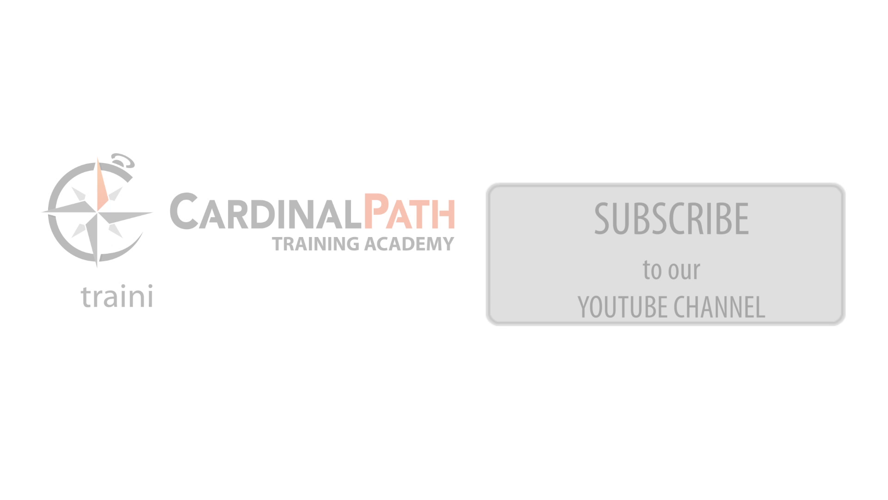